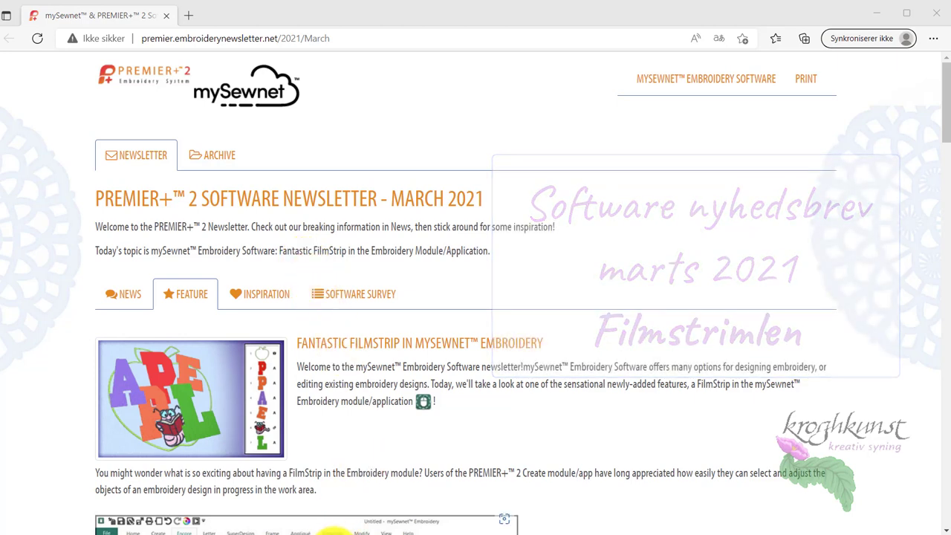
Switch to mySewnet Embroidery and move the circular group of 16 motifs around the hoop, returning it close to the centre
{"action": "mouse_move", "coordinate": [338, 533]}
{"action": "left_click", "coordinate": [434, 489]}
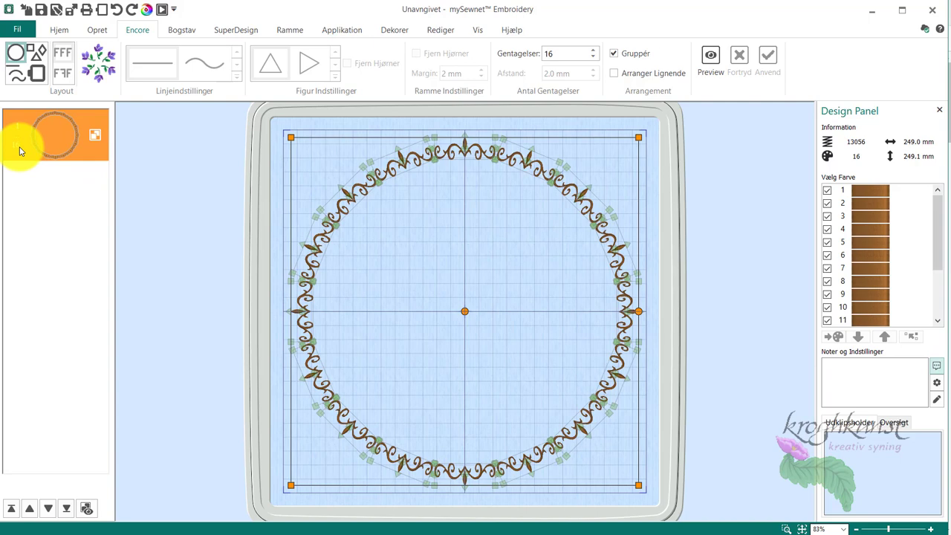
{"action": "left_click_drag", "start_coordinate": [468, 278], "coordinate": [377, 286]}
{"action": "left_click_drag", "start_coordinate": [353, 436], "coordinate": [483, 383]}
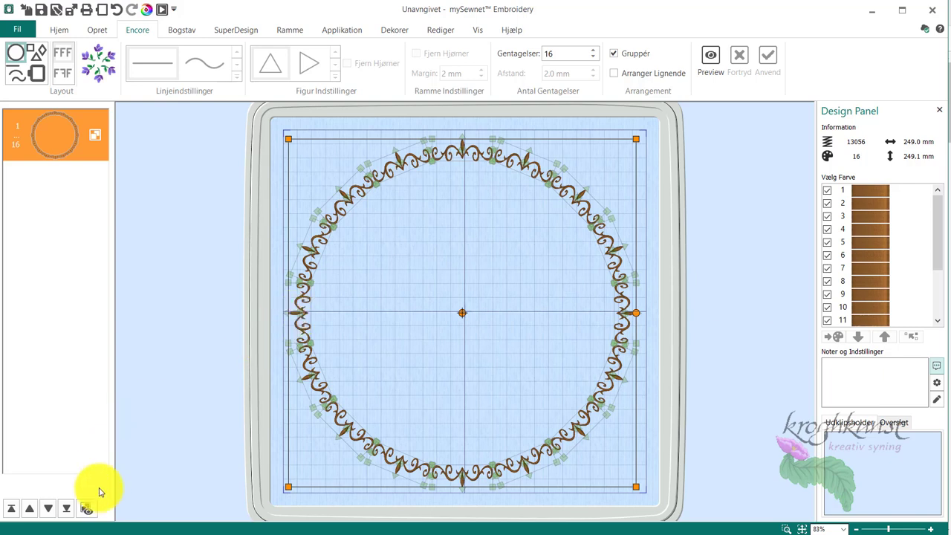
Expand the circular group in the FilmStrip into its individual motifs and look through the list
{"action": "left_click", "coordinate": [88, 509]}
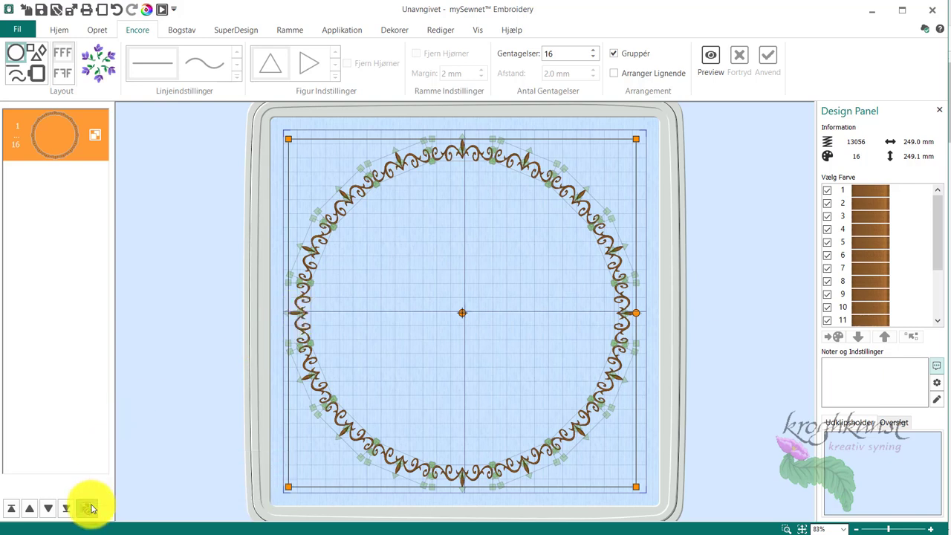
{"action": "left_click_drag", "start_coordinate": [103, 175], "coordinate": [107, 331]}
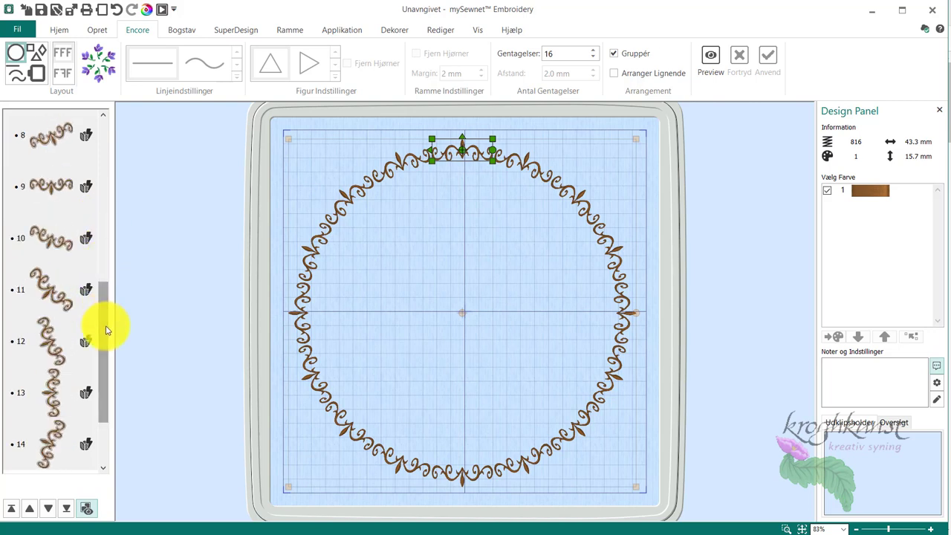
{"action": "left_click_drag", "start_coordinate": [106, 331], "coordinate": [106, 180]}
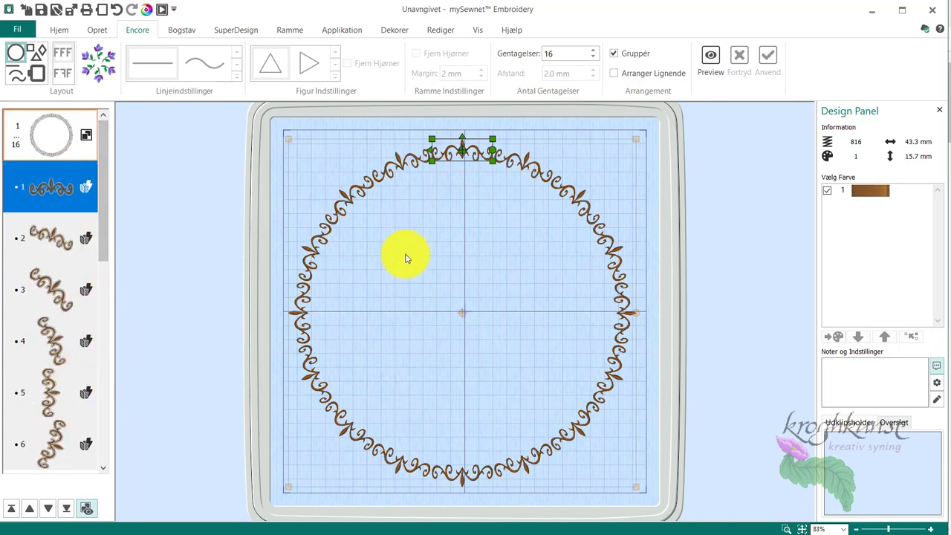
Select several single motifs around the circle in the hoop, then select motif 15 from the FilmStrip
{"action": "left_click", "coordinate": [392, 165]}
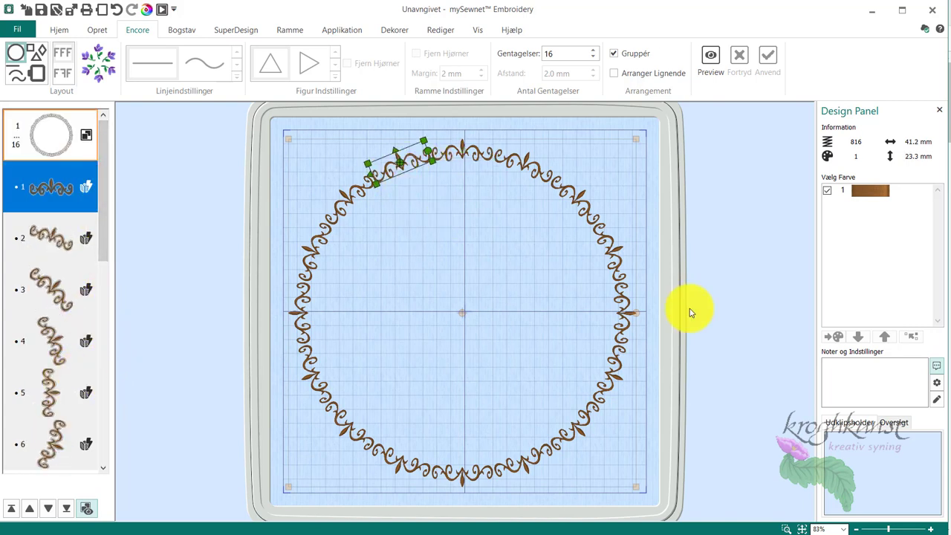
{"action": "left_click", "coordinate": [616, 357]}
{"action": "left_click", "coordinate": [298, 330]}
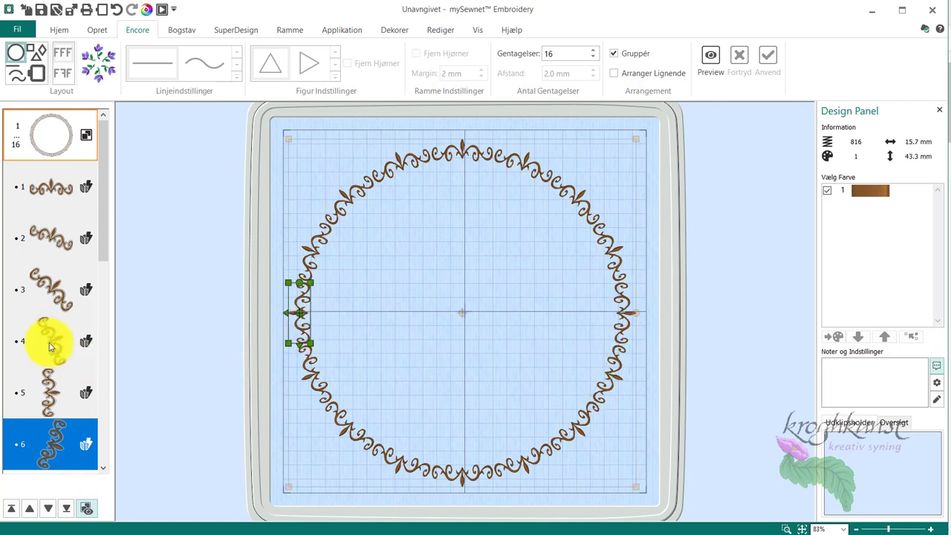
{"action": "scroll", "coordinate": [48, 342], "scroll_direction": "down", "scroll_amount": 5}
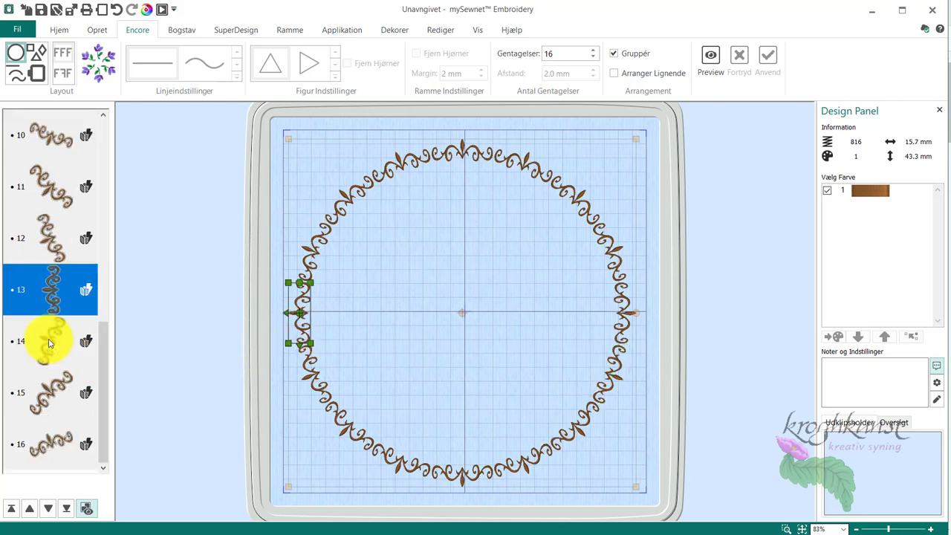
{"action": "left_click", "coordinate": [50, 398]}
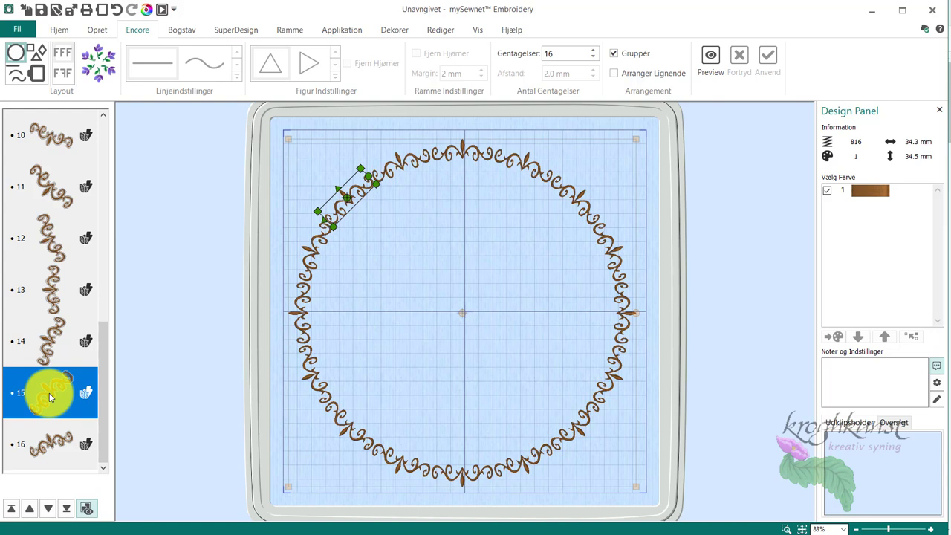
Collapse the circular group in the FilmStrip, expand it again and look over its individual motifs
{"action": "left_click", "coordinate": [87, 509]}
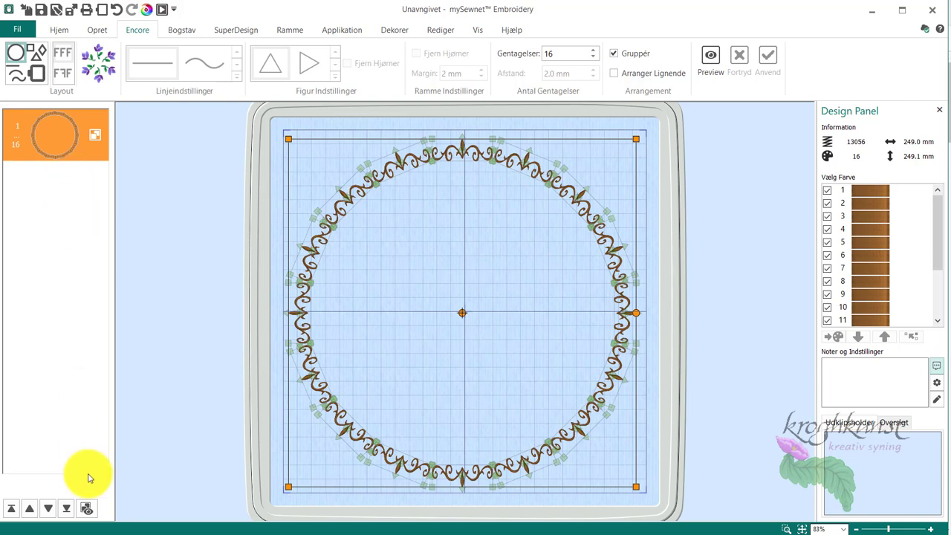
{"action": "left_click", "coordinate": [88, 508]}
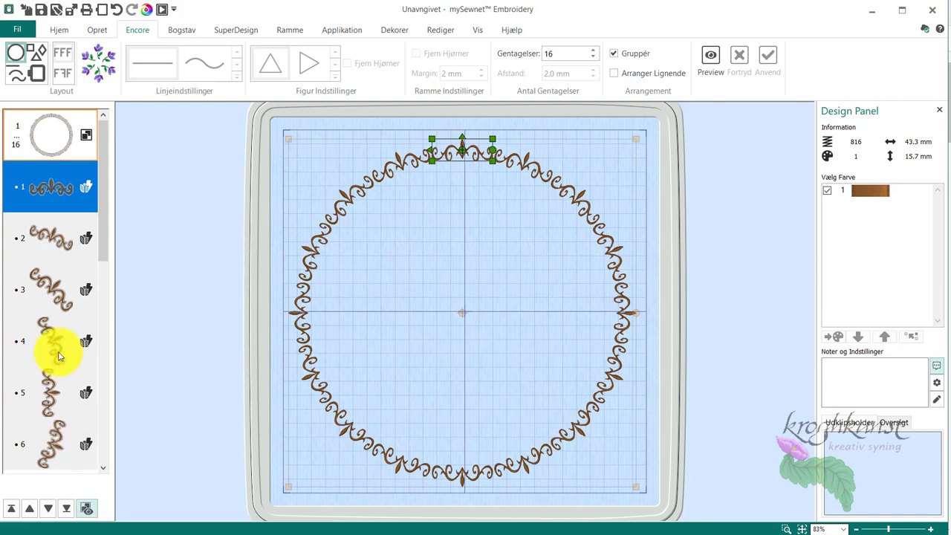
{"action": "left_click_drag", "start_coordinate": [106, 218], "coordinate": [104, 275]}
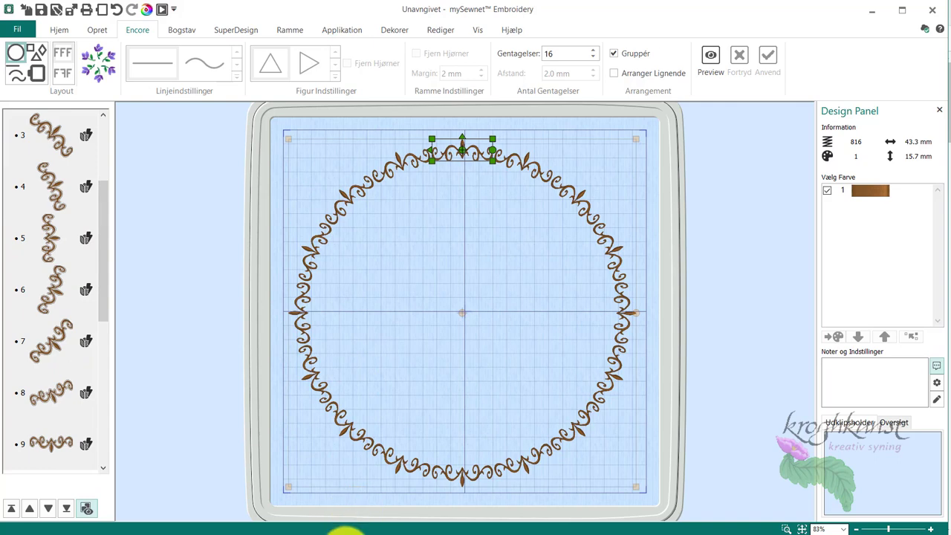
Switch to the SUMMERTIME flower design, examine the FilmStrip's design-type icons and show the frame options
{"action": "mouse_move", "coordinate": [346, 531]}
{"action": "left_click", "coordinate": [290, 498]}
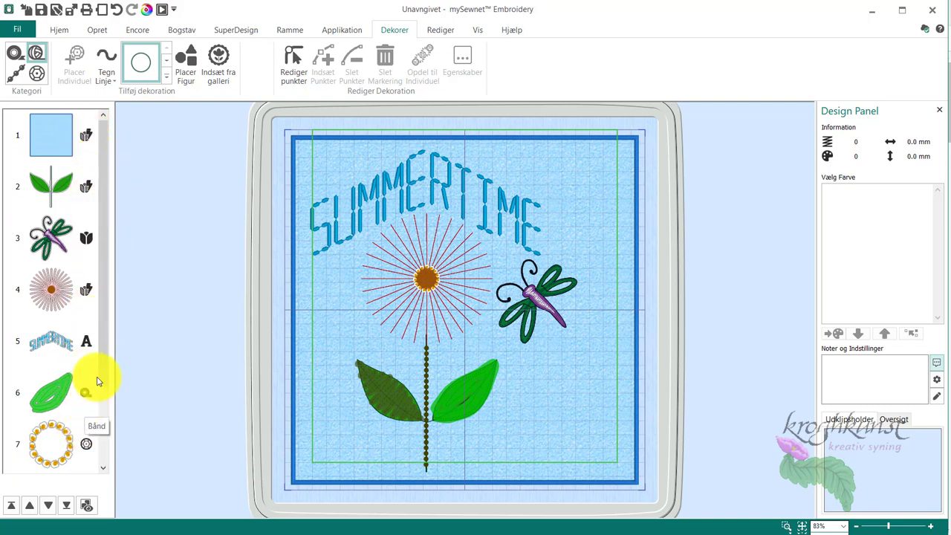
{"action": "left_click_drag", "start_coordinate": [99, 377], "coordinate": [106, 329]}
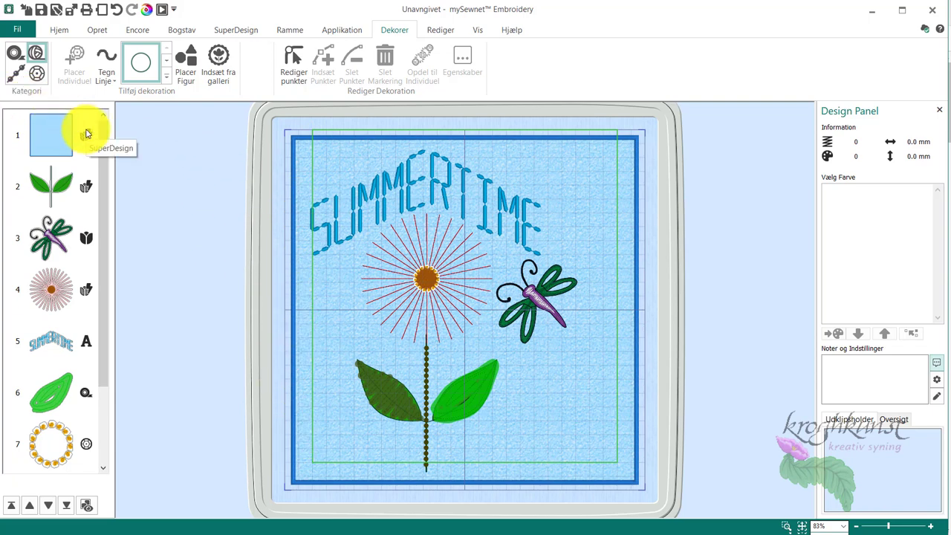
{"action": "left_click", "coordinate": [287, 35]}
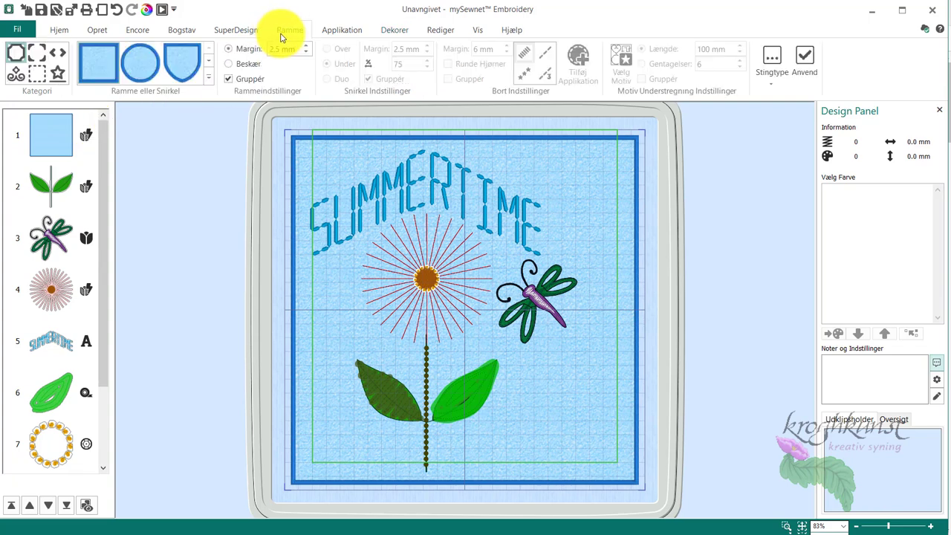
{"action": "left_click", "coordinate": [92, 73]}
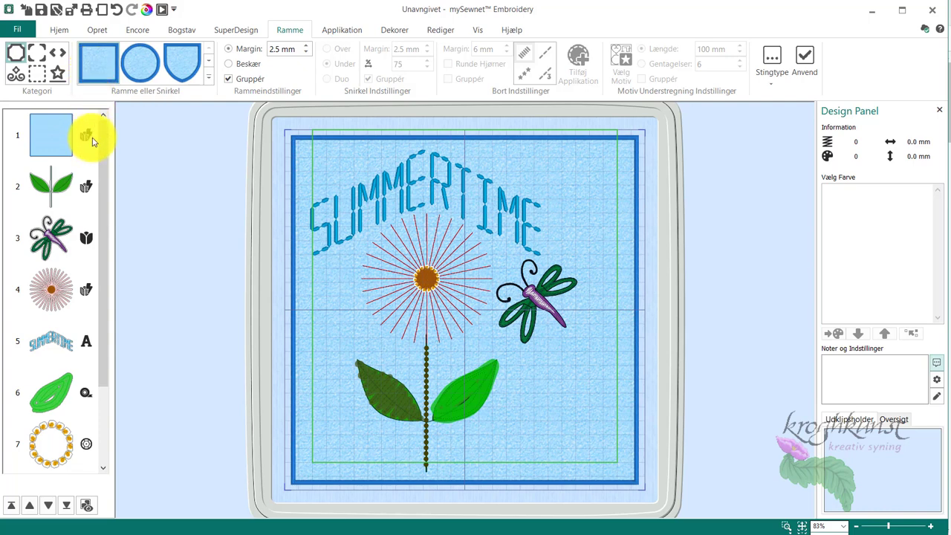
Select the two-leaf stem and the red sunburst flower in the FilmStrip, and show the SuperDesign options
{"action": "left_click", "coordinate": [92, 188]}
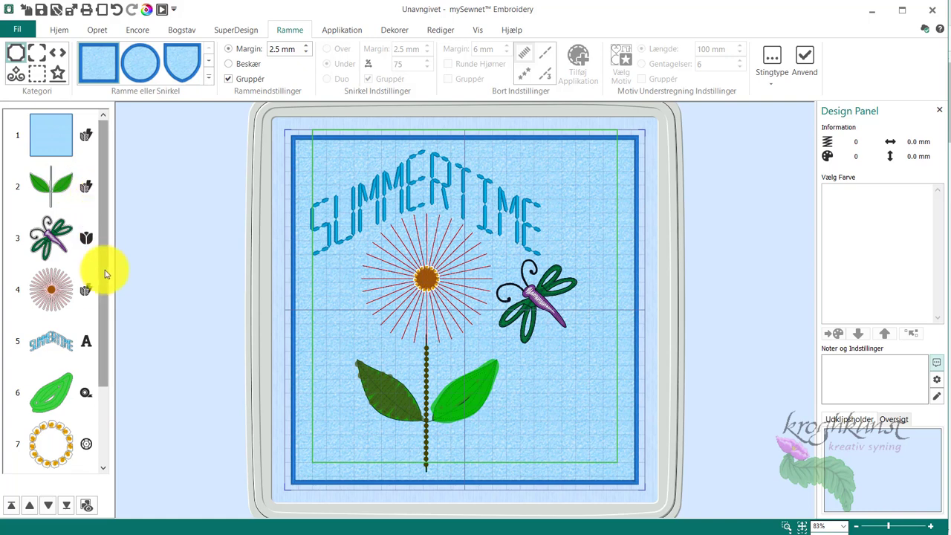
{"action": "left_click", "coordinate": [87, 293]}
{"action": "left_click", "coordinate": [48, 177]}
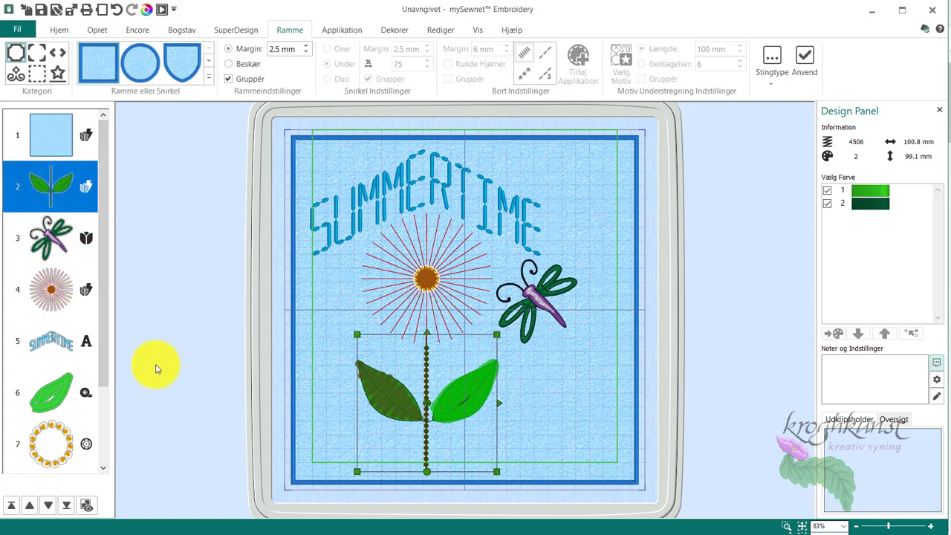
{"action": "left_click", "coordinate": [70, 296]}
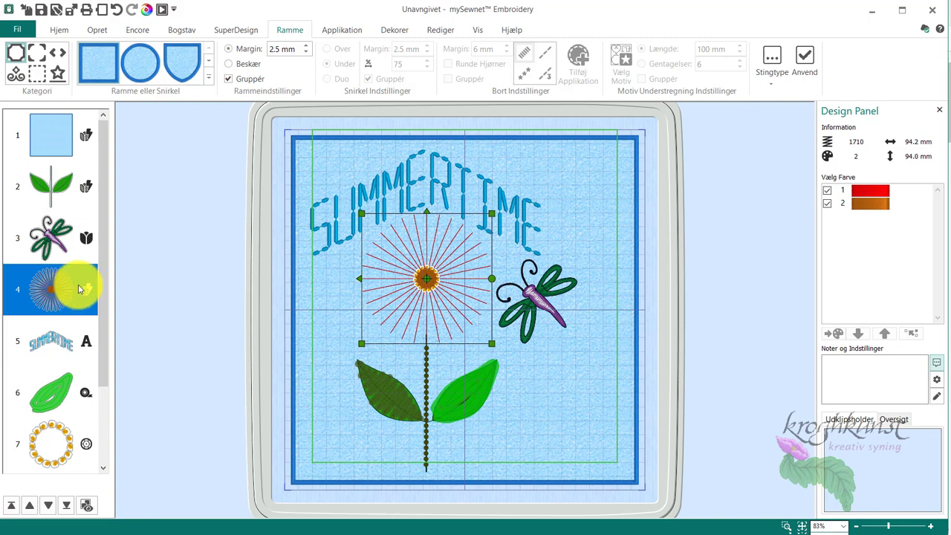
{"action": "left_click", "coordinate": [230, 32]}
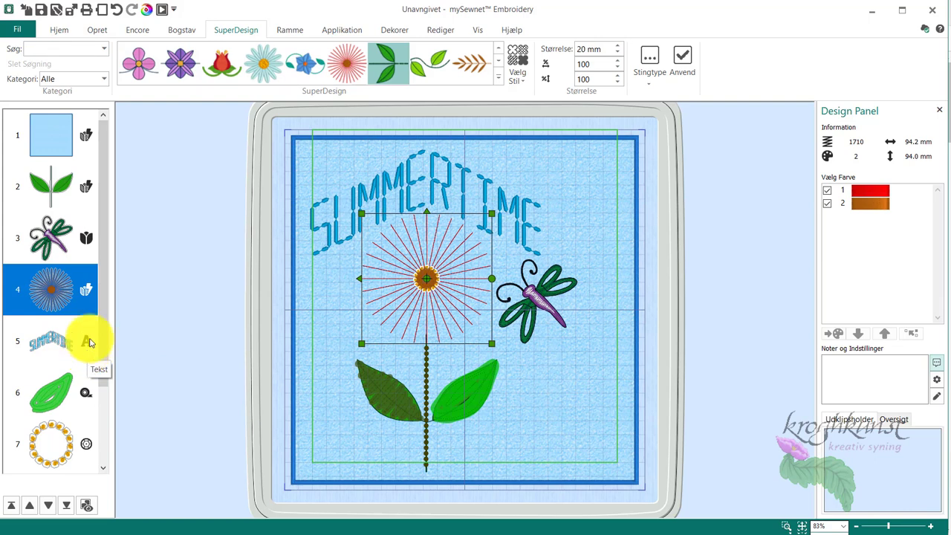
Show the lettering options and the decoration options while examining the type icons of the remaining FilmStrip designs
{"action": "left_click", "coordinate": [183, 31]}
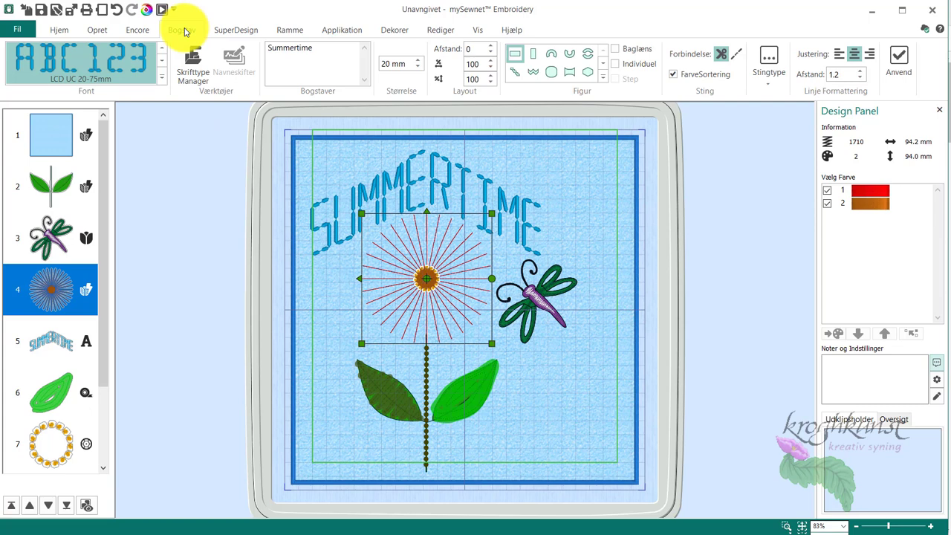
{"action": "left_click_drag", "start_coordinate": [110, 191], "coordinate": [102, 281]}
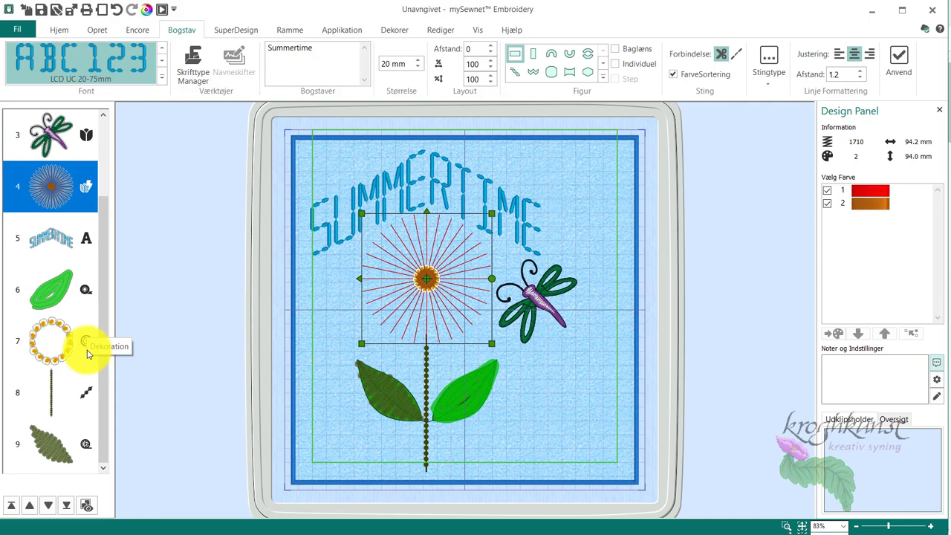
{"action": "left_click", "coordinate": [396, 28]}
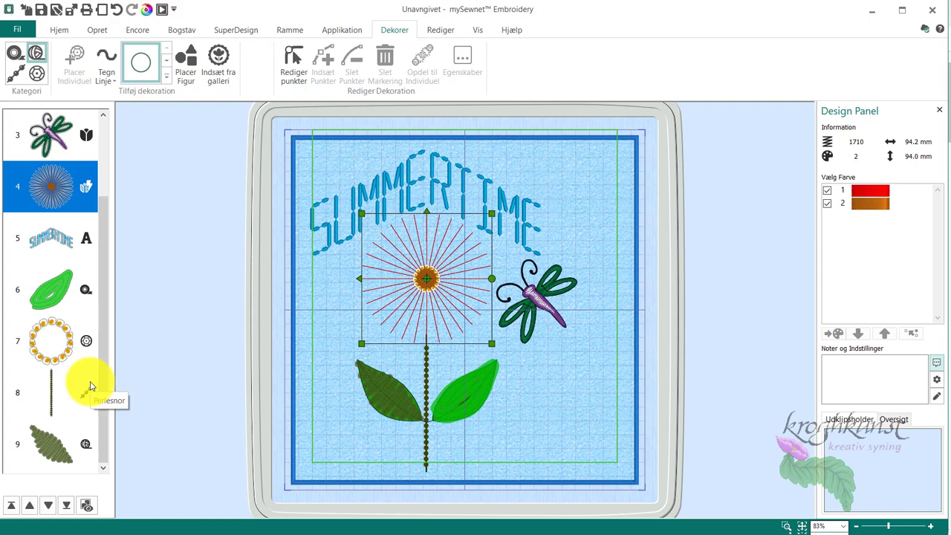
Move the dragonfly onto the centre of the sunburst flower and deselect it
{"action": "left_click", "coordinate": [550, 311]}
{"action": "left_click_drag", "start_coordinate": [550, 311], "coordinate": [437, 289]}
{"action": "scroll", "coordinate": [104, 191], "scroll_direction": "up", "scroll_amount": 3}
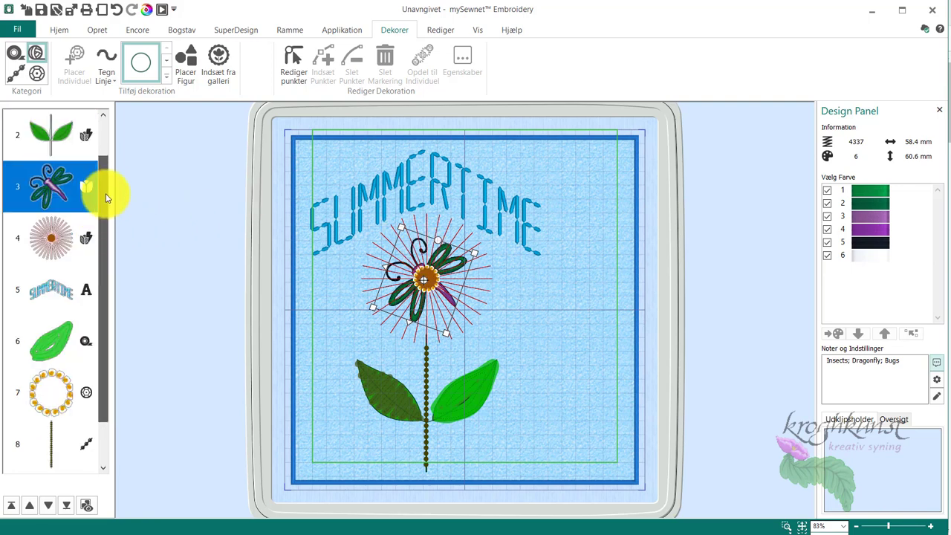
{"action": "left_click", "coordinate": [211, 249]}
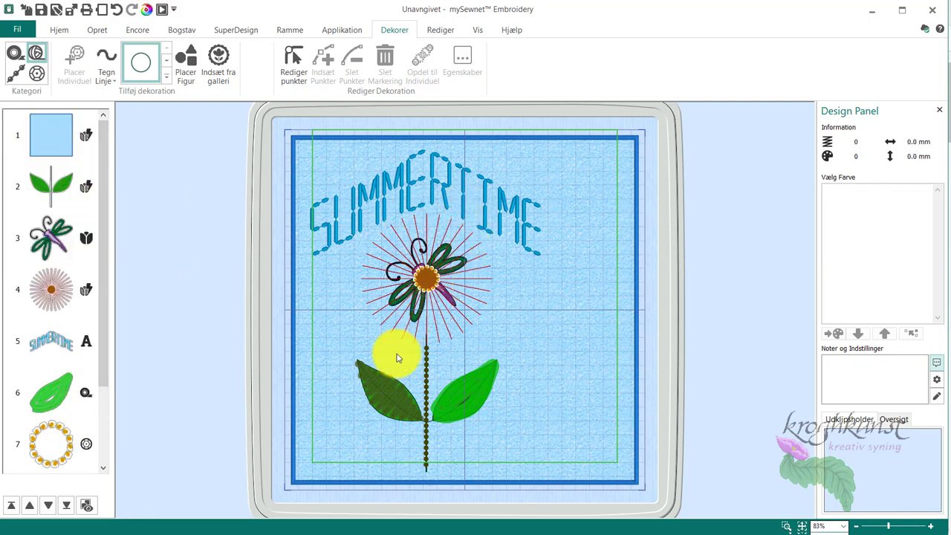
Select the overlapped dragonfly through the FilmStrip and move it to the open area right of the flower
{"action": "left_click", "coordinate": [408, 291]}
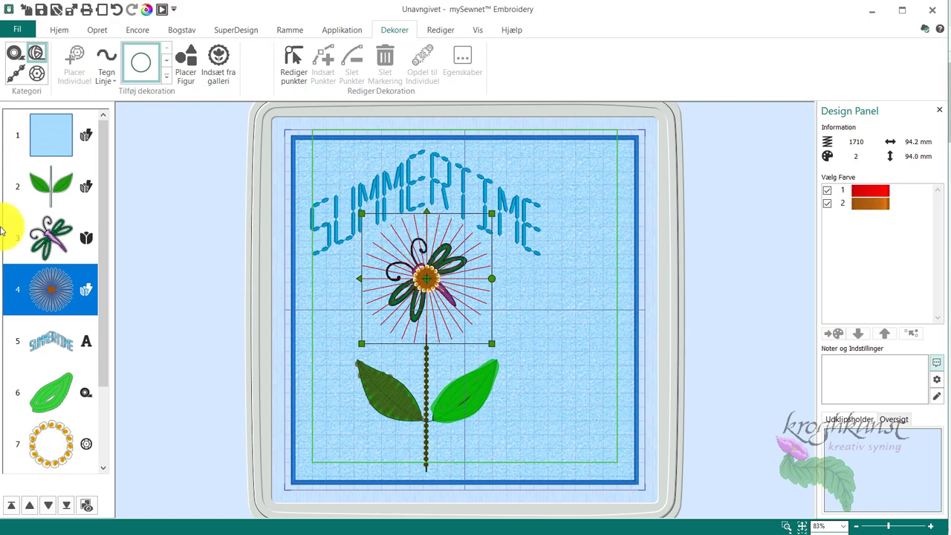
{"action": "left_click", "coordinate": [55, 249]}
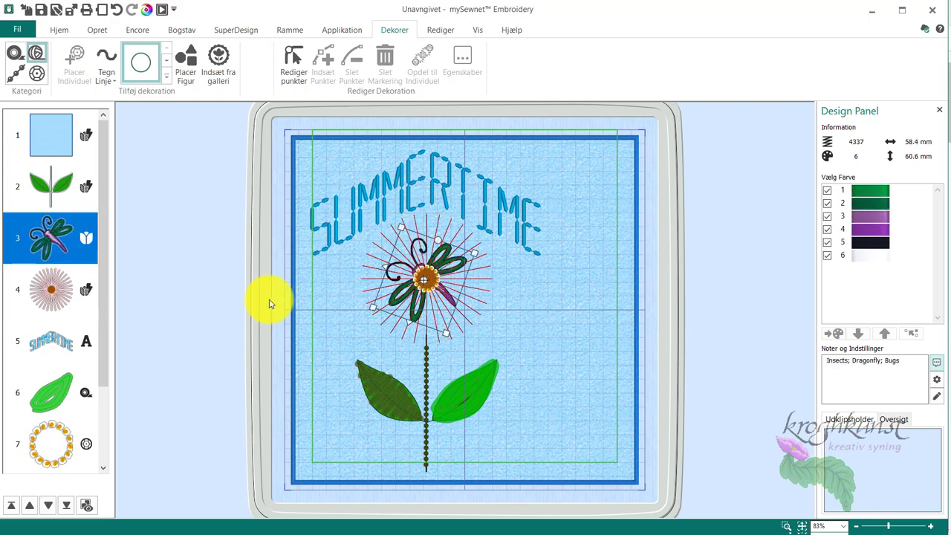
{"action": "left_click_drag", "start_coordinate": [427, 301], "coordinate": [544, 332]}
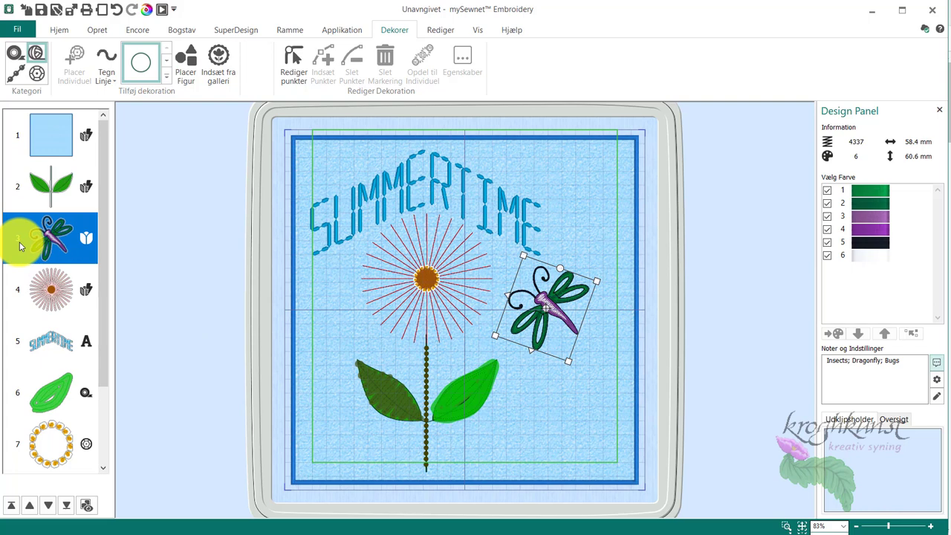
Reorder the FilmStrip by moving the dragonfly to position 5 and the SUMMERTIME text to position 2
{"action": "left_click_drag", "start_coordinate": [21, 247], "coordinate": [23, 377]}
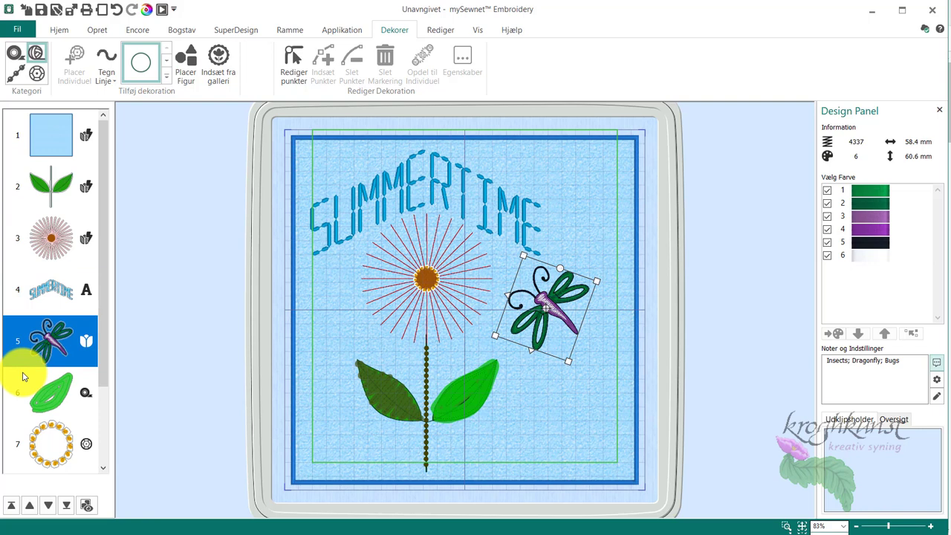
{"action": "left_click", "coordinate": [66, 292]}
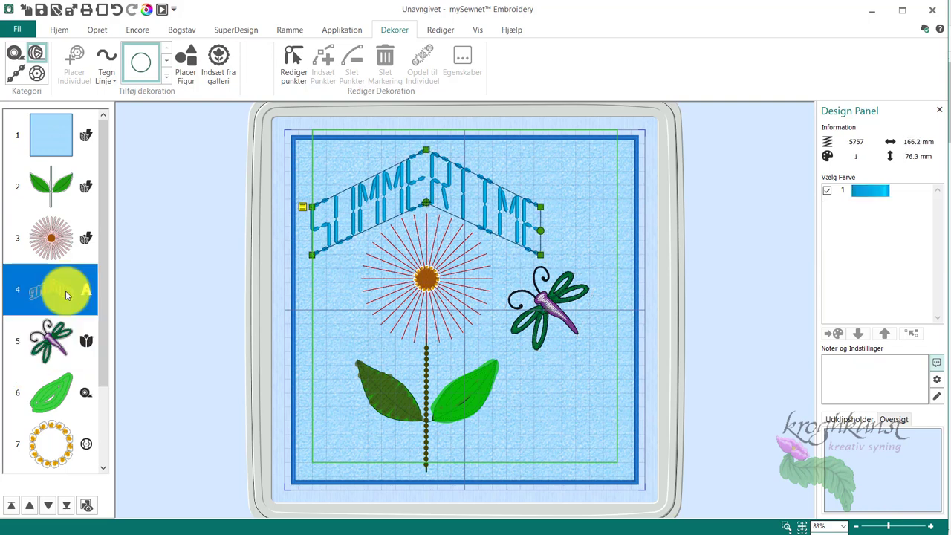
{"action": "left_click_drag", "start_coordinate": [66, 291], "coordinate": [66, 179]}
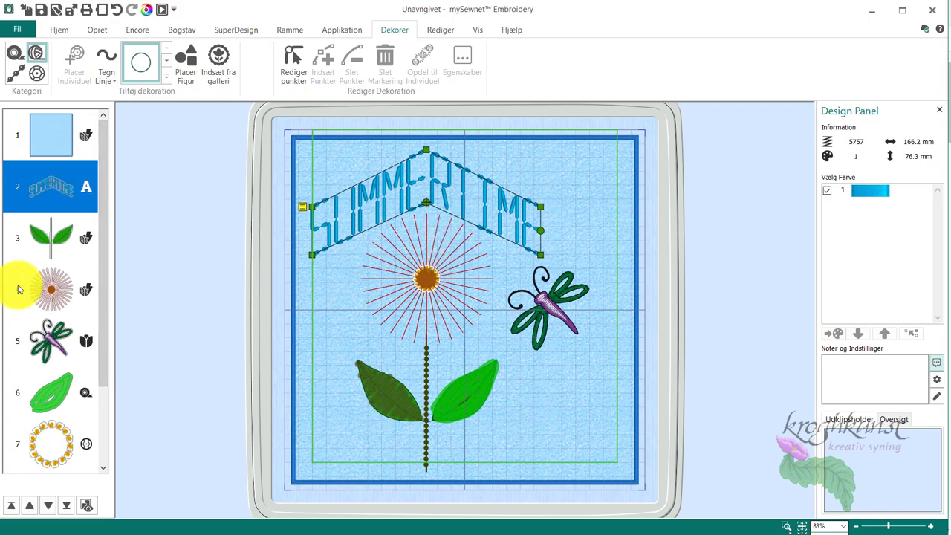
{"action": "left_click_drag", "start_coordinate": [104, 174], "coordinate": [107, 281]}
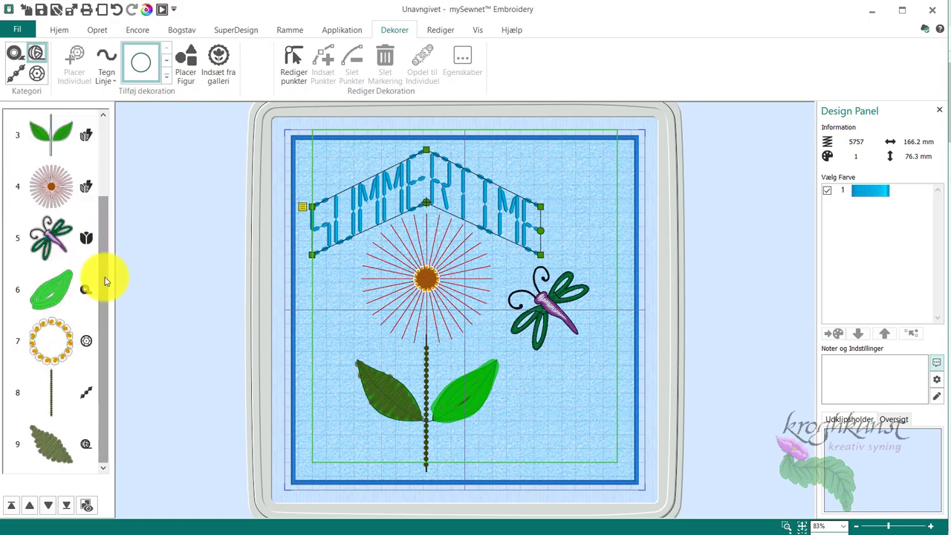